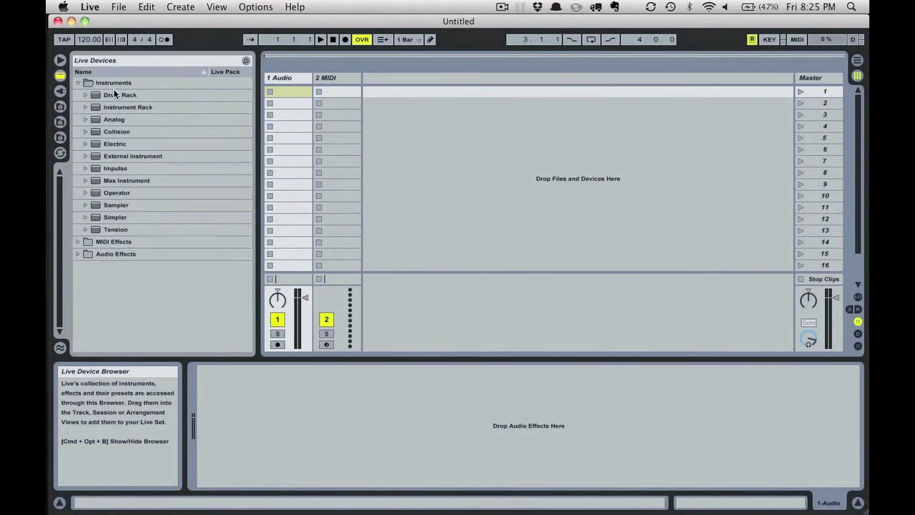
Put a Drum Rack on the 2 MIDI track and load a Sampler onto its C2 pad.
{"action": "left_click_drag", "start_coordinate": [120, 95], "coordinate": [346, 76]}
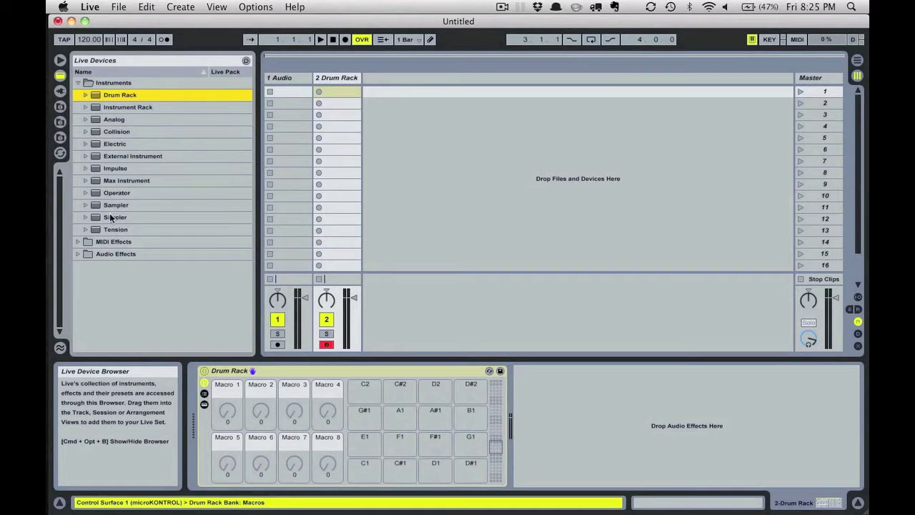
{"action": "left_click_drag", "start_coordinate": [111, 207], "coordinate": [366, 399]}
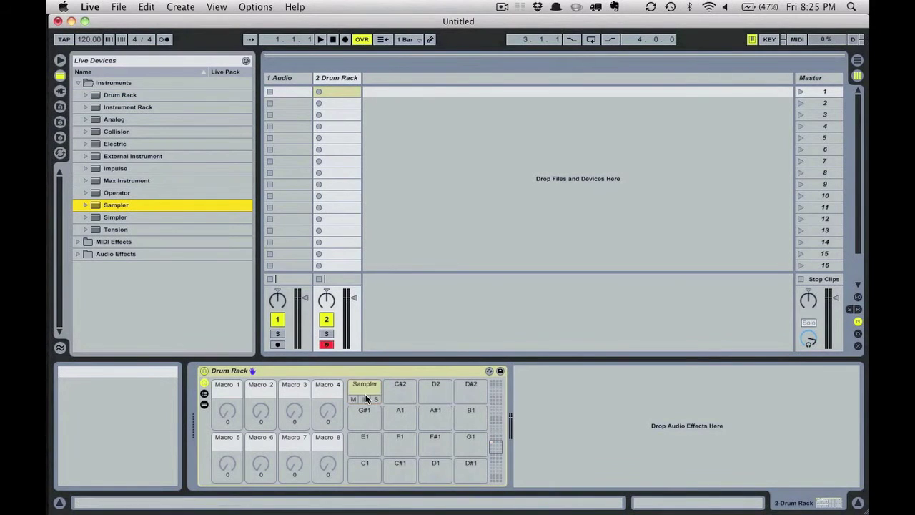
Browse to the Samples folder's devsnd-bent-808 > TR-808 Bent Kit Samples folder.
{"action": "left_click", "coordinate": [61, 107]}
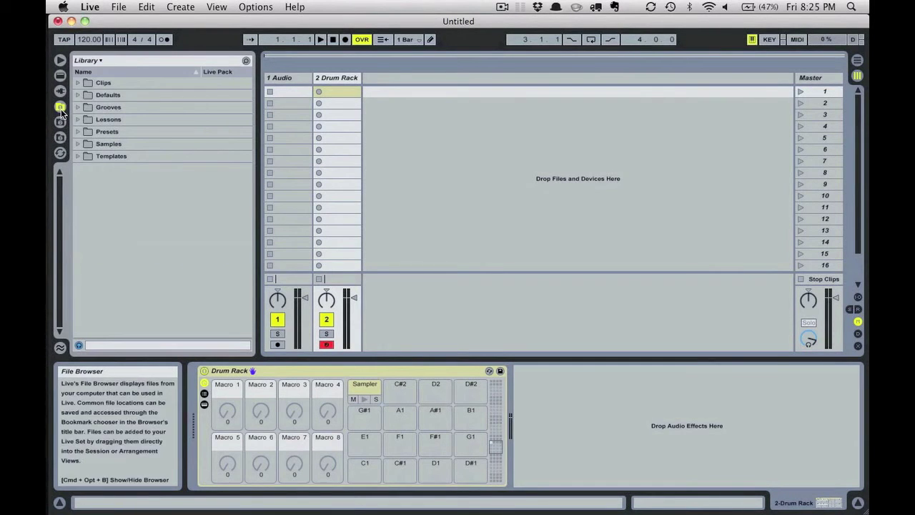
{"action": "left_click", "coordinate": [60, 121]}
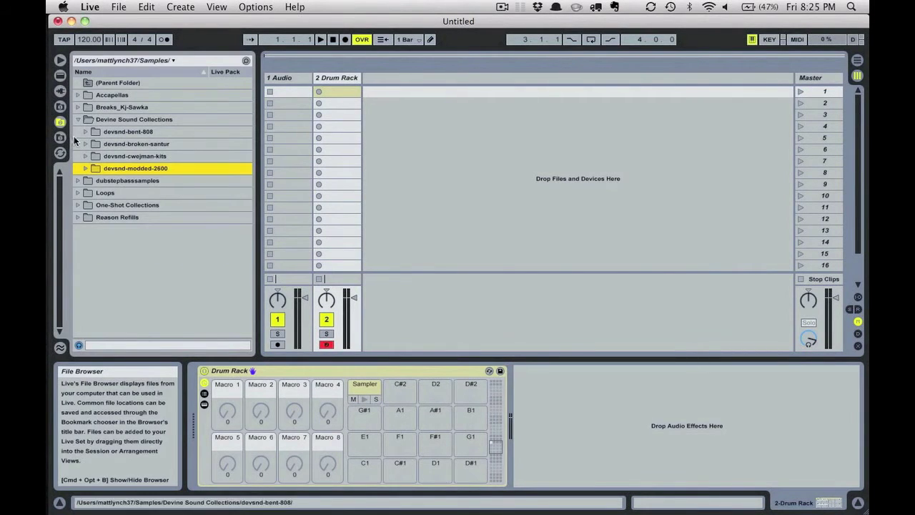
{"action": "left_click", "coordinate": [85, 131]}
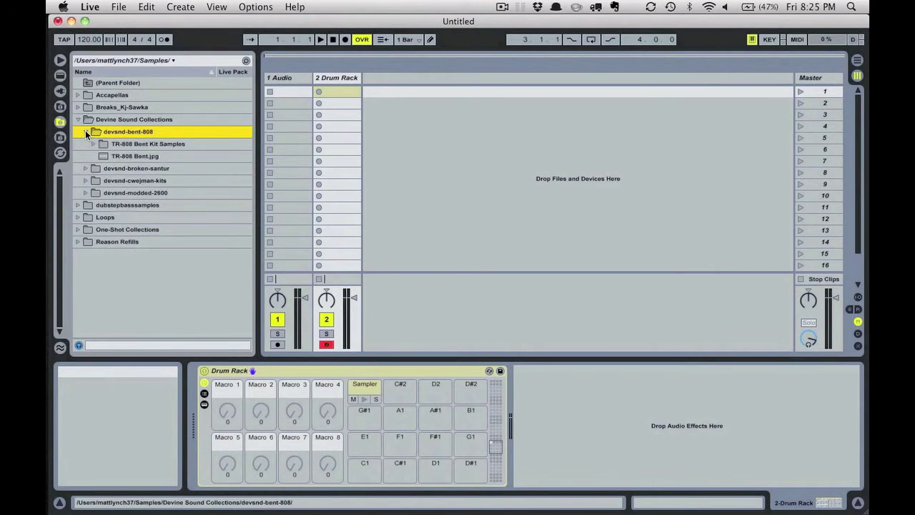
{"action": "left_click", "coordinate": [92, 143]}
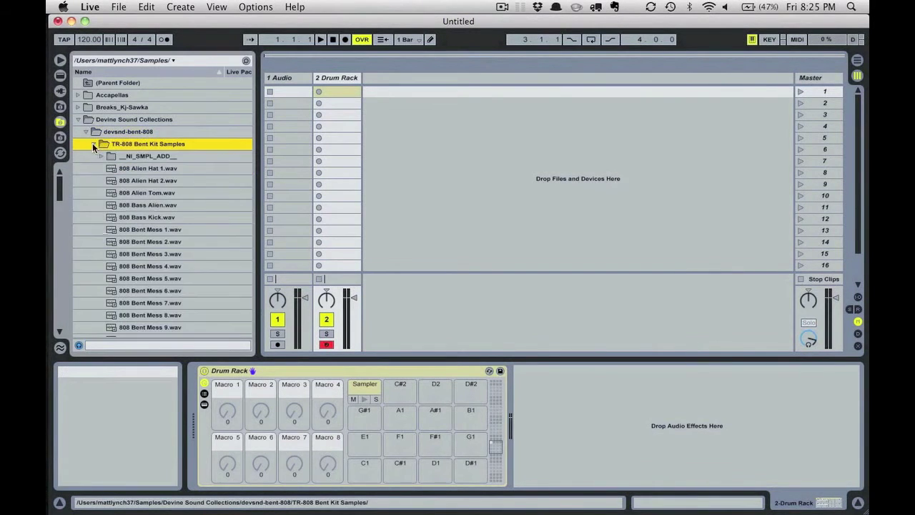
Select every 808 file from 808 Alien Hat 1.wav through 808 Warp 3.wav.
{"action": "left_click", "coordinate": [132, 170]}
{"action": "scroll", "coordinate": [132, 176], "scroll_direction": "down", "scroll_amount": 20}
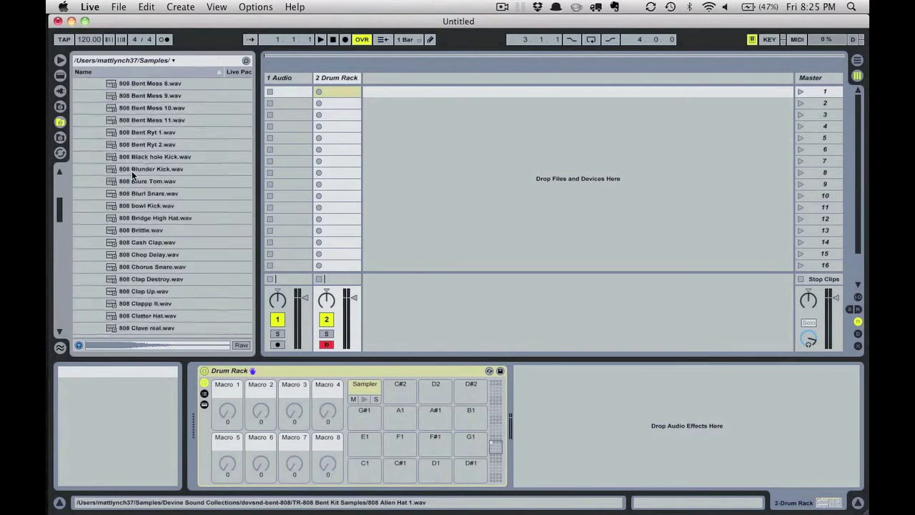
{"action": "scroll", "coordinate": [131, 170], "scroll_direction": "down", "scroll_amount": 12}
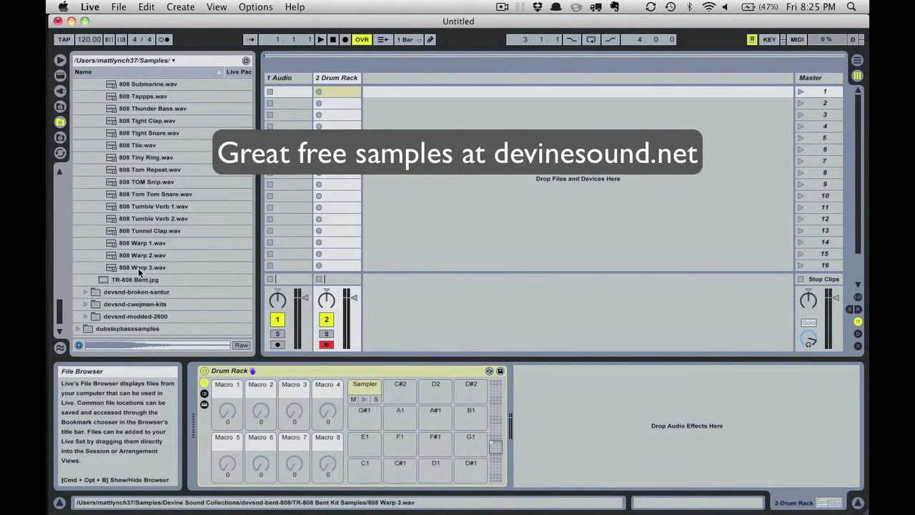
{"action": "left_click", "coordinate": [138, 267], "text": "shift"}
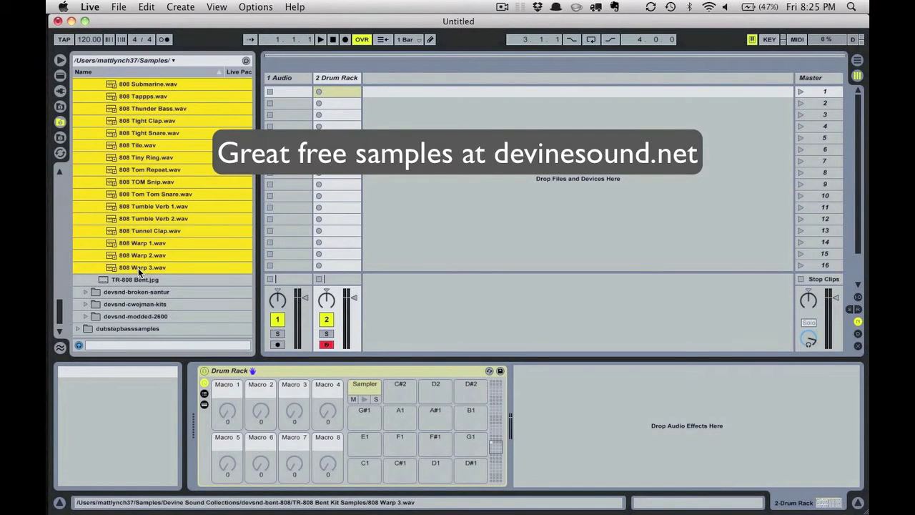
Drop all 119 selected 808 samples into the C2 Sampler and show its zone editor.
{"action": "left_click", "coordinate": [365, 393]}
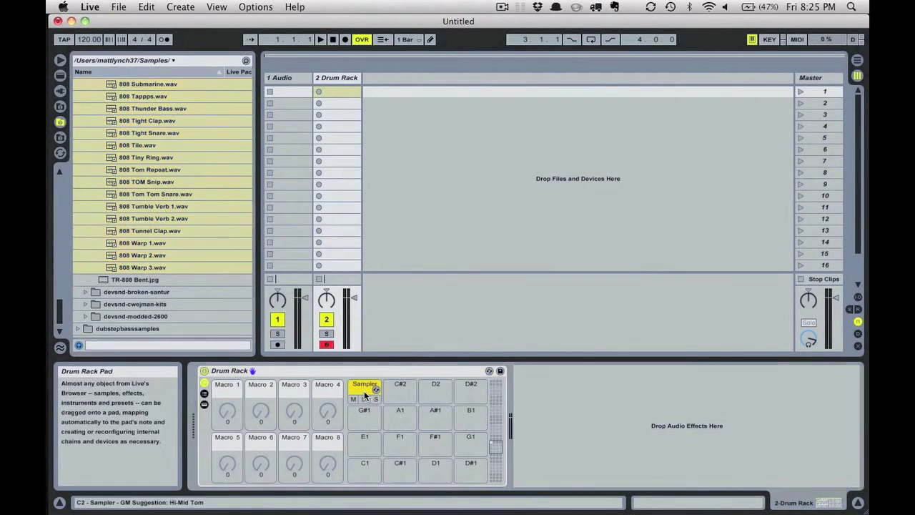
{"action": "left_click", "coordinate": [157, 266]}
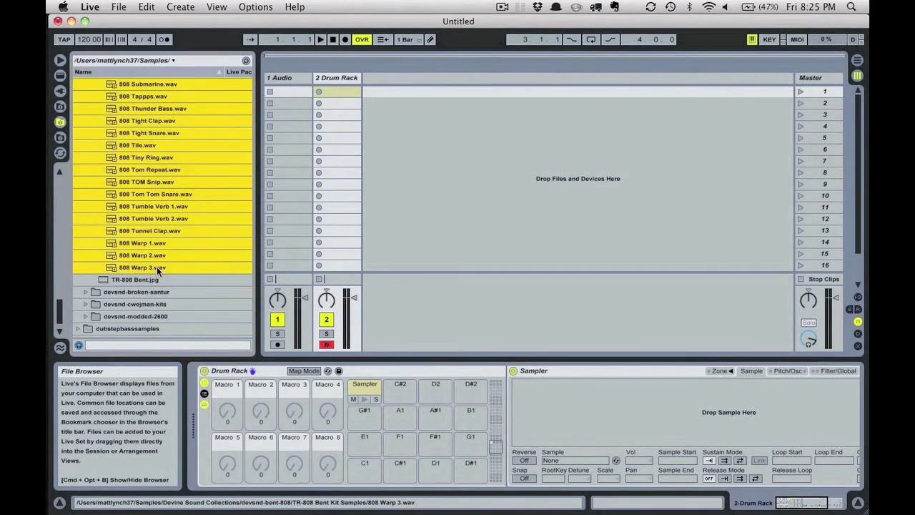
{"action": "left_click_drag", "start_coordinate": [156, 267], "coordinate": [557, 415]}
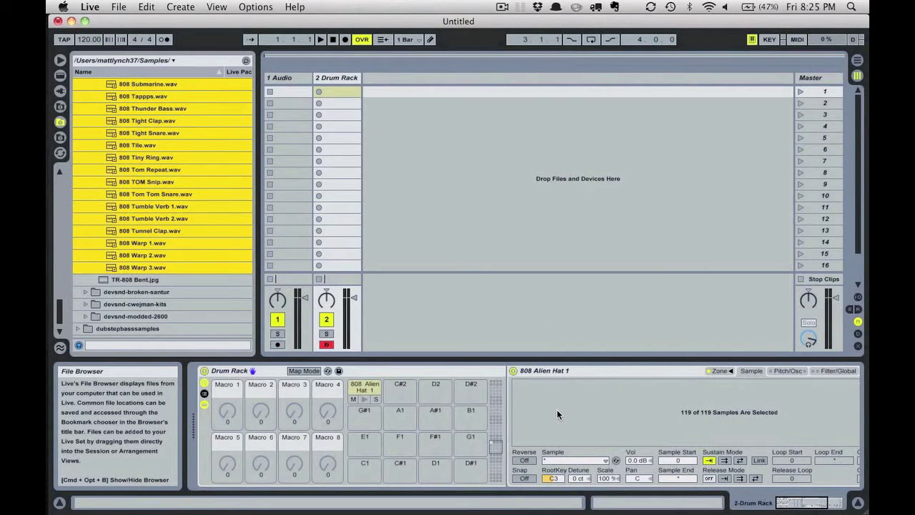
{"action": "left_click", "coordinate": [716, 374]}
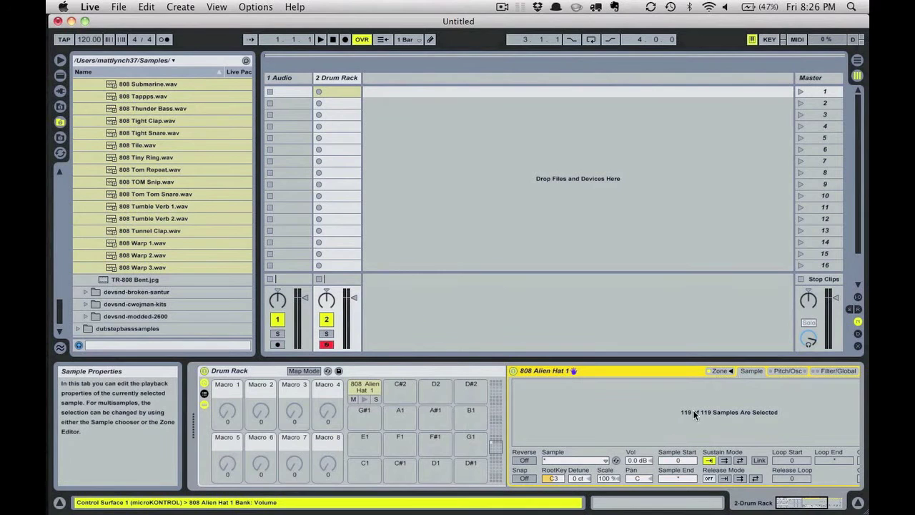
{"action": "left_click", "coordinate": [719, 371]}
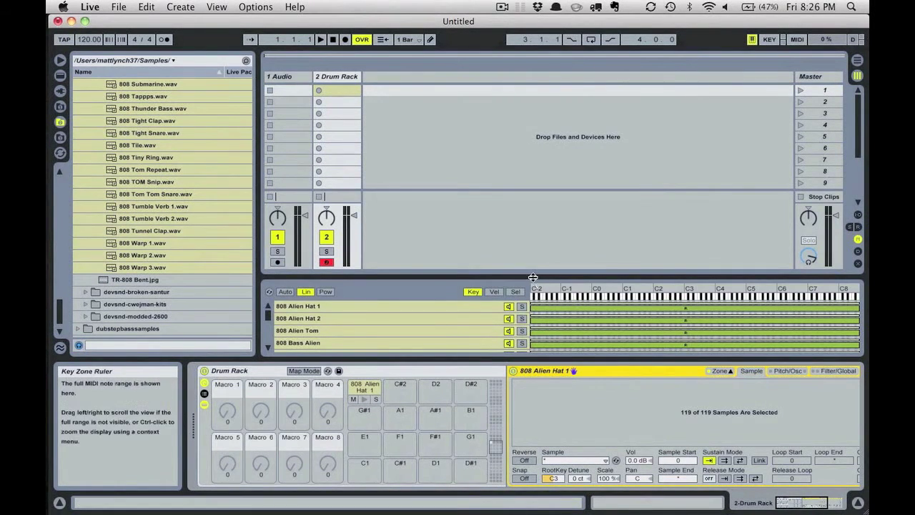
In the enlarged Sel view, distribute all 119 layers equally across 0–127, selector at 0.
{"action": "left_click_drag", "start_coordinate": [532, 281], "coordinate": [533, 200]}
{"action": "left_click", "coordinate": [514, 210]}
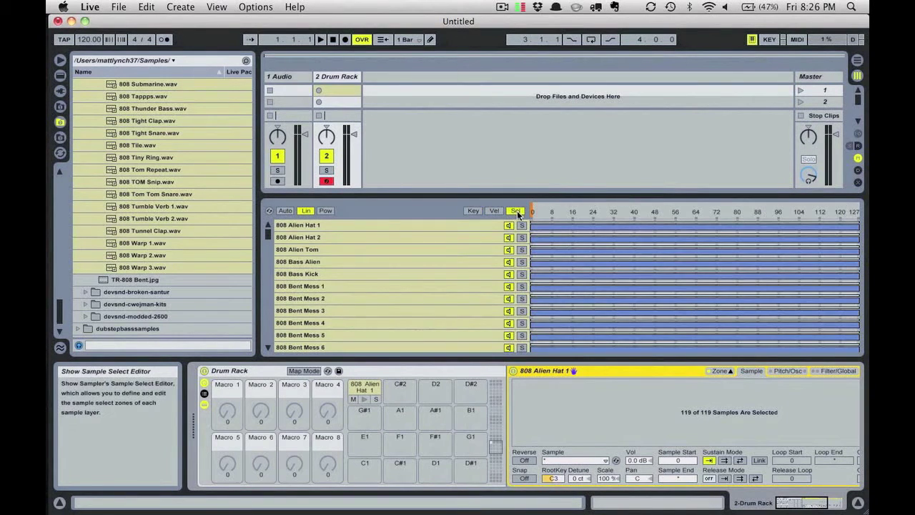
{"action": "left_click", "coordinate": [427, 258]}
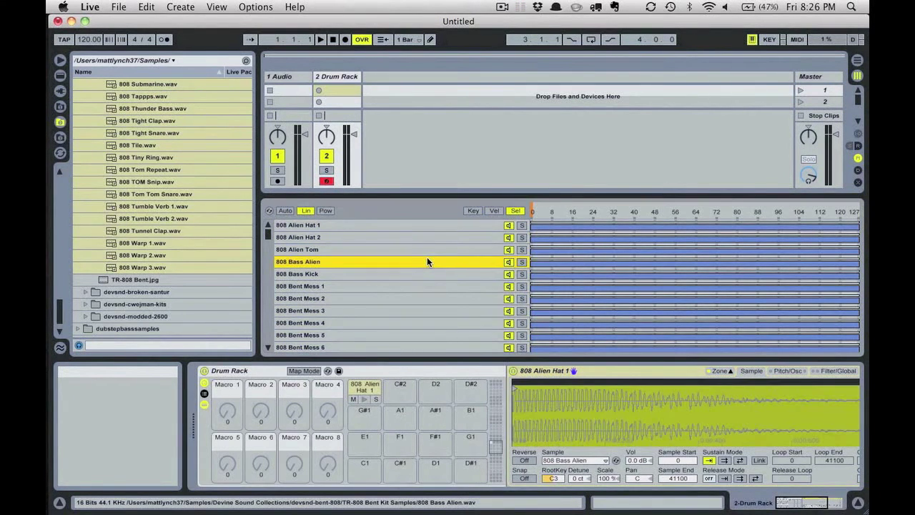
{"action": "key", "text": "super+a"}
{"action": "right_click", "coordinate": [427, 261]}
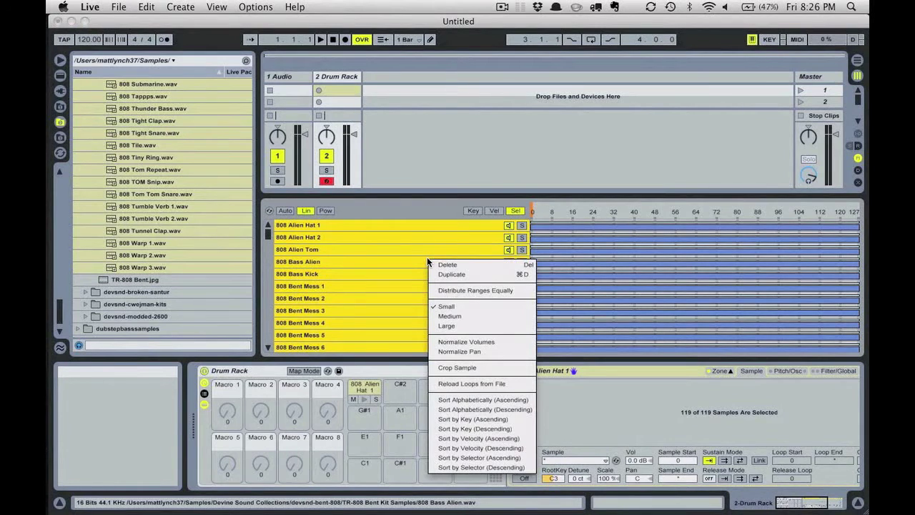
{"action": "left_click", "coordinate": [457, 289]}
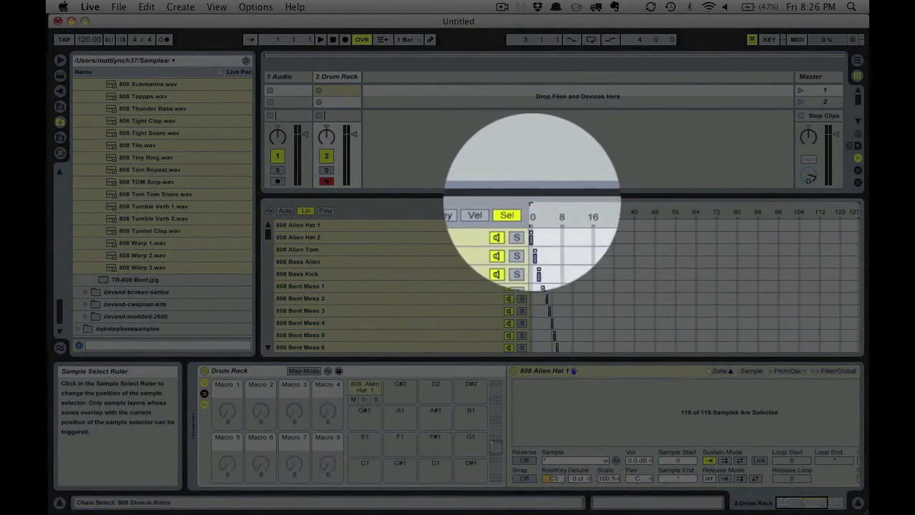
{"action": "left_click", "coordinate": [574, 212]}
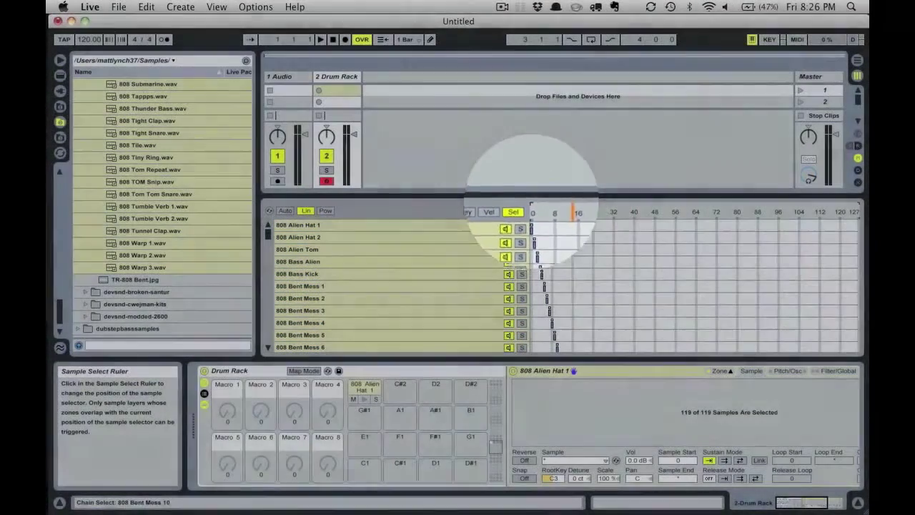
{"action": "left_click", "coordinate": [532, 212]}
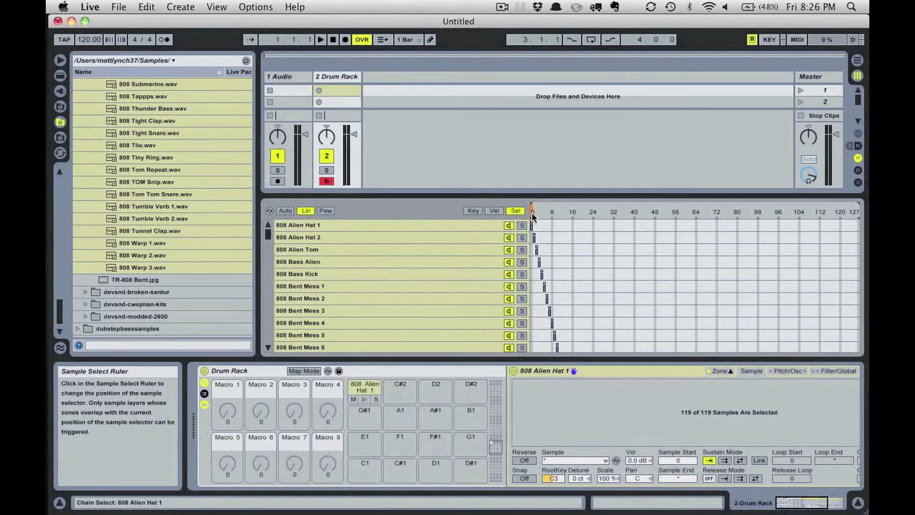
Create a MIDI clip on the Drum Rack track with hi-hat notes repeated through the bar.
{"action": "double_click", "coordinate": [343, 91]}
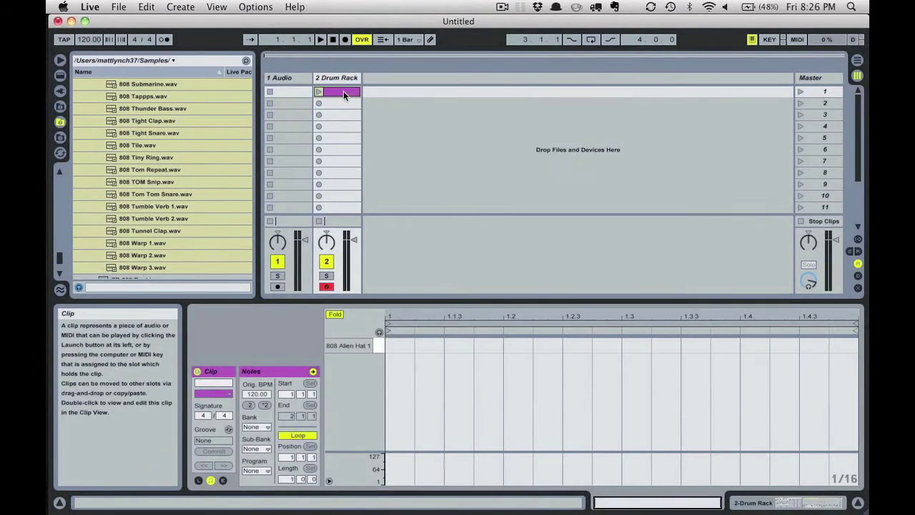
{"action": "double_click", "coordinate": [401, 348]}
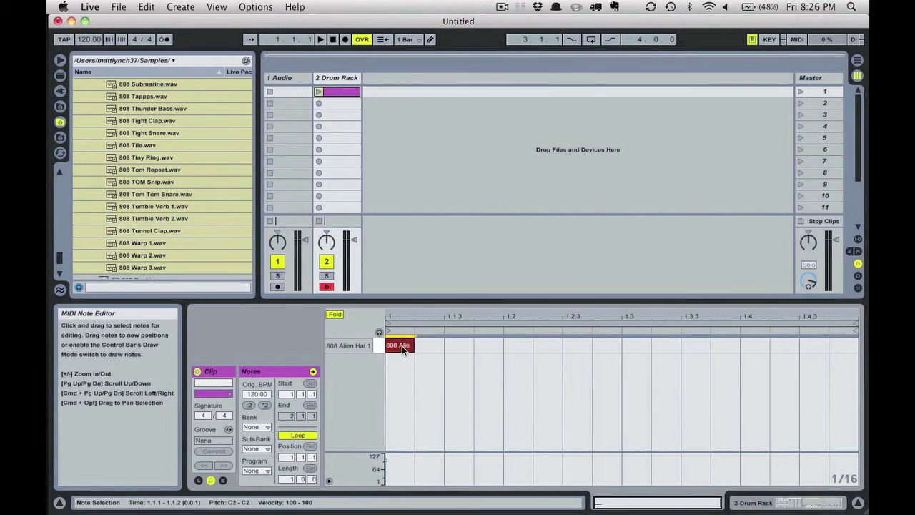
{"action": "key", "text": "super+d"}
{"action": "key", "text": "super+d"}
{"action": "key", "text": "super+d"}
{"action": "key", "text": "super+d"}
{"action": "key", "text": "super+d"}
{"action": "key", "text": "super+d"}
{"action": "key", "text": "super+d"}
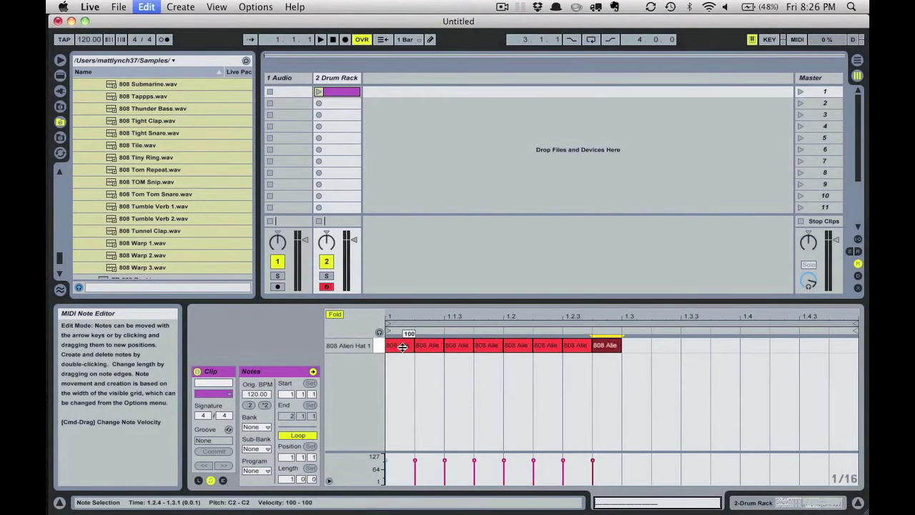
{"action": "key", "text": "super+d"}
{"action": "key", "text": "super+d"}
{"action": "key", "text": "super+d"}
{"action": "key", "text": "super+d"}
{"action": "key", "text": "super+d"}
{"action": "key", "text": "super+d"}
{"action": "key", "text": "super+d"}
{"action": "key", "text": "super+d"}
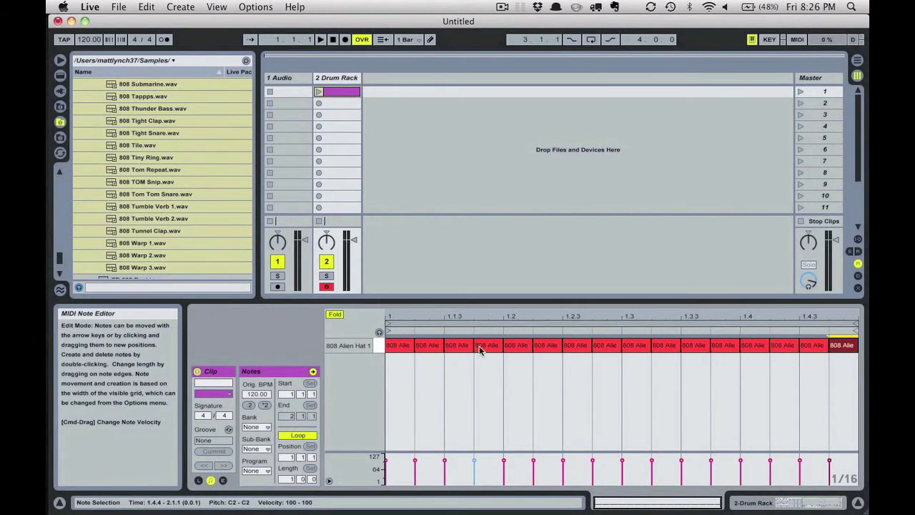
Play the clip, turn up the volume, and nudge the sample selector to about 5.
{"action": "left_click", "coordinate": [319, 93]}
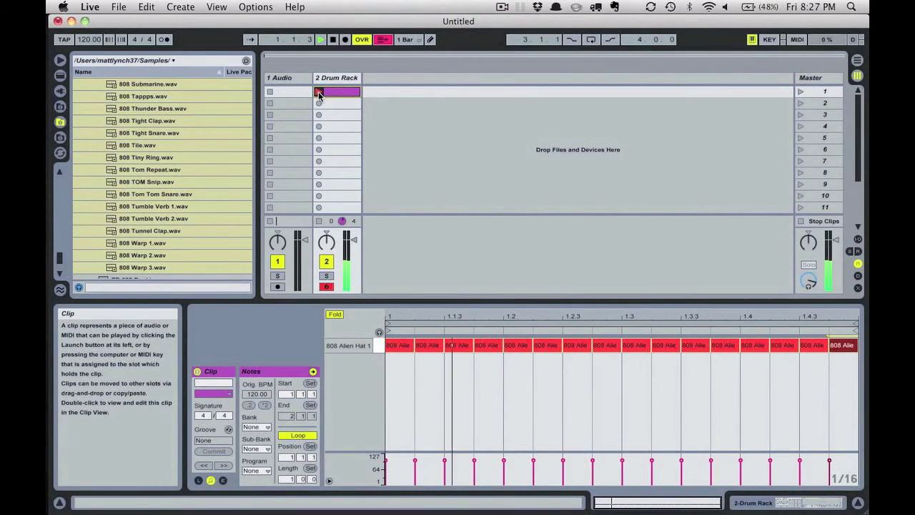
{"action": "key", "text": "XF86AudioRaiseVolume"}
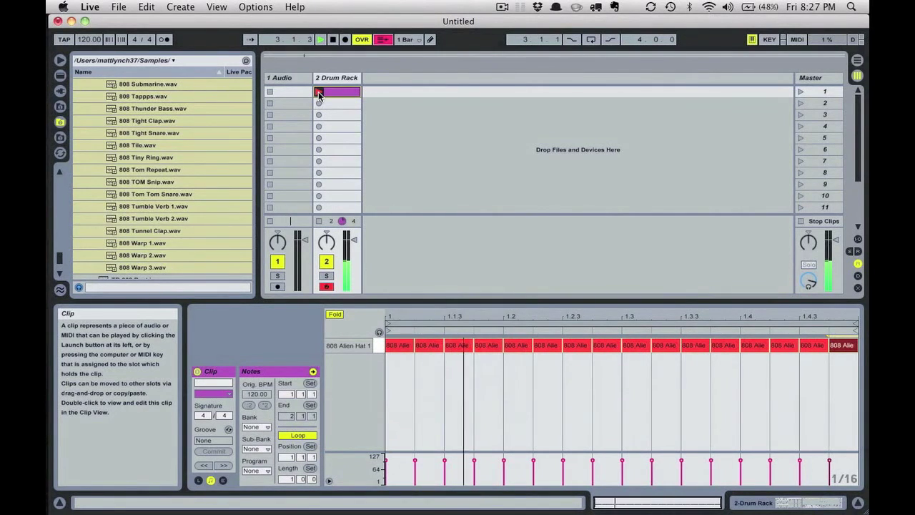
{"action": "key", "text": "XF86AudioRaiseVolume"}
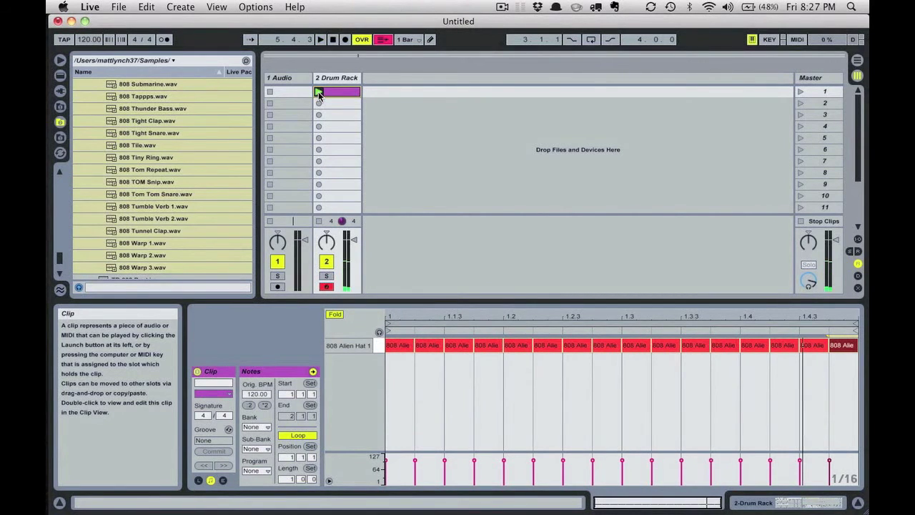
{"action": "left_click", "coordinate": [331, 80]}
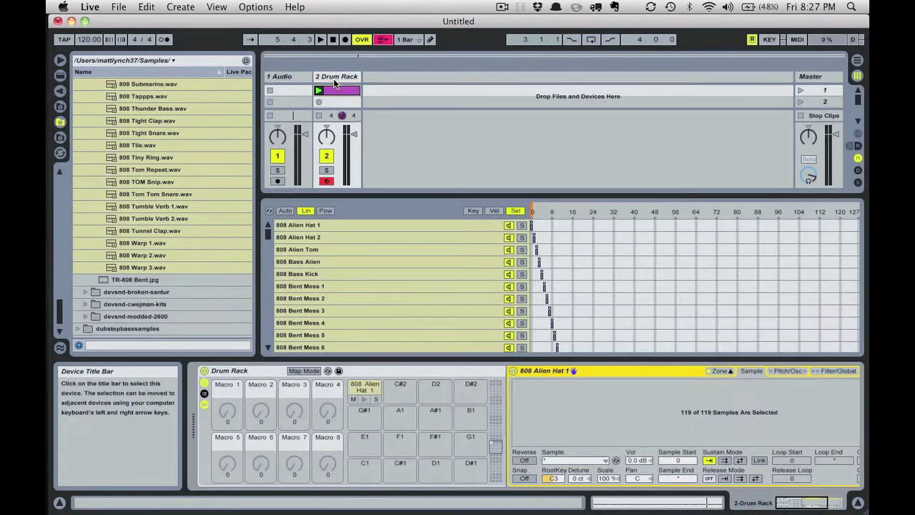
{"action": "mouse_move", "coordinate": [532, 208]}
{"action": "left_mouse_down"}
{"action": "mouse_move", "coordinate": [606, 212]}
{"action": "mouse_move", "coordinate": [544, 212]}
{"action": "left_mouse_up"}
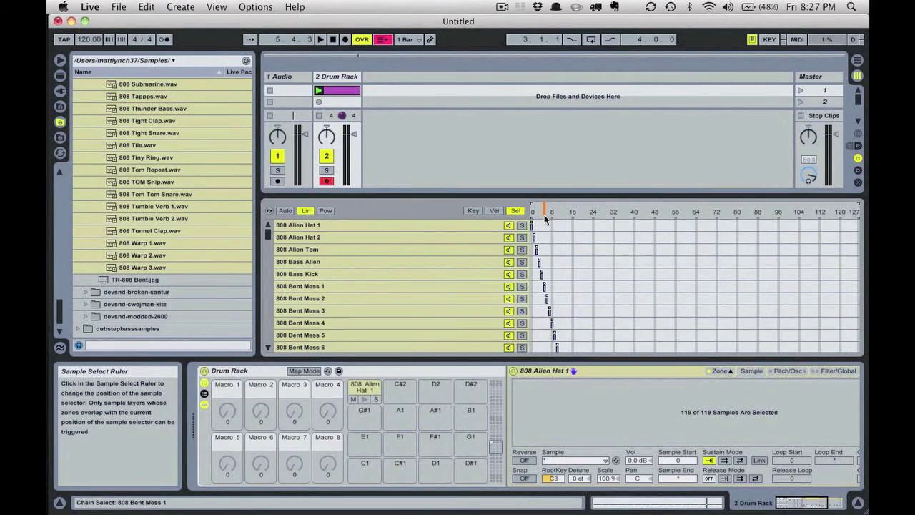
Point the drum clip's envelope at the 808 Alien Hat 1 Sampler's Sample Selector.
{"action": "double_click", "coordinate": [343, 87]}
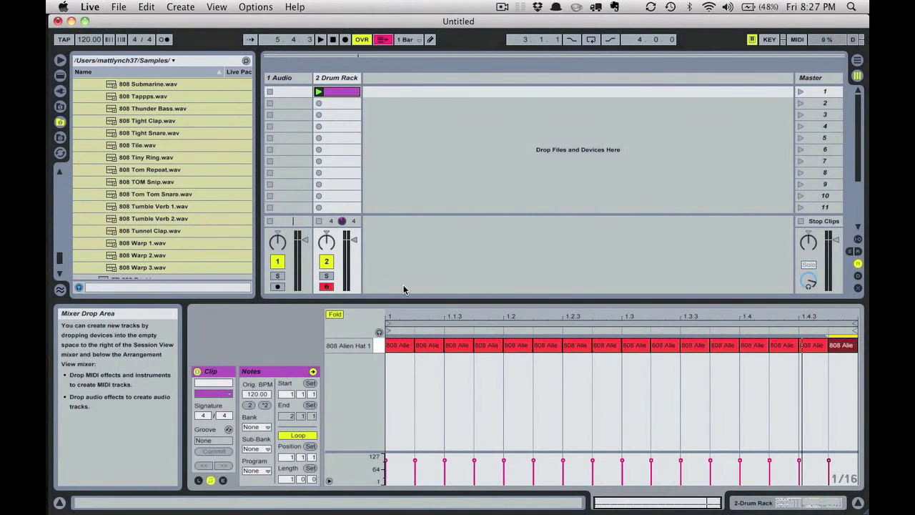
{"action": "left_click", "coordinate": [223, 480]}
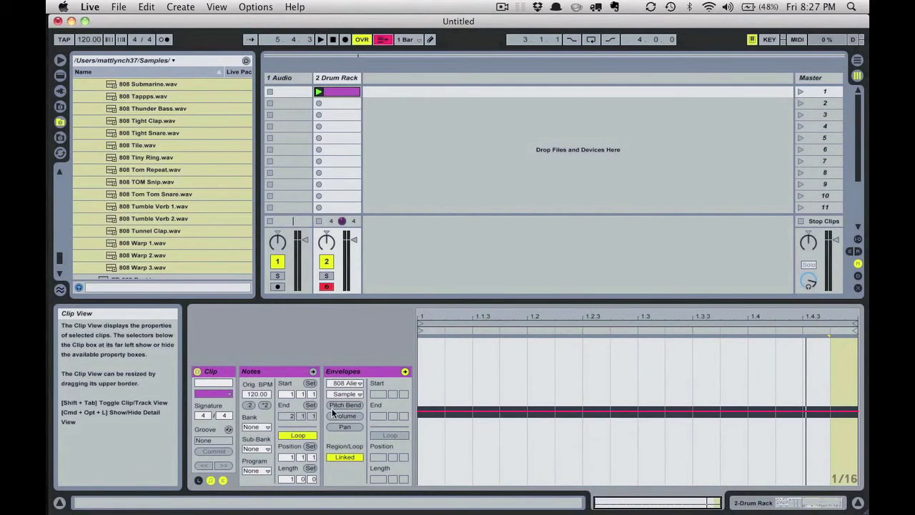
{"action": "left_click", "coordinate": [346, 383]}
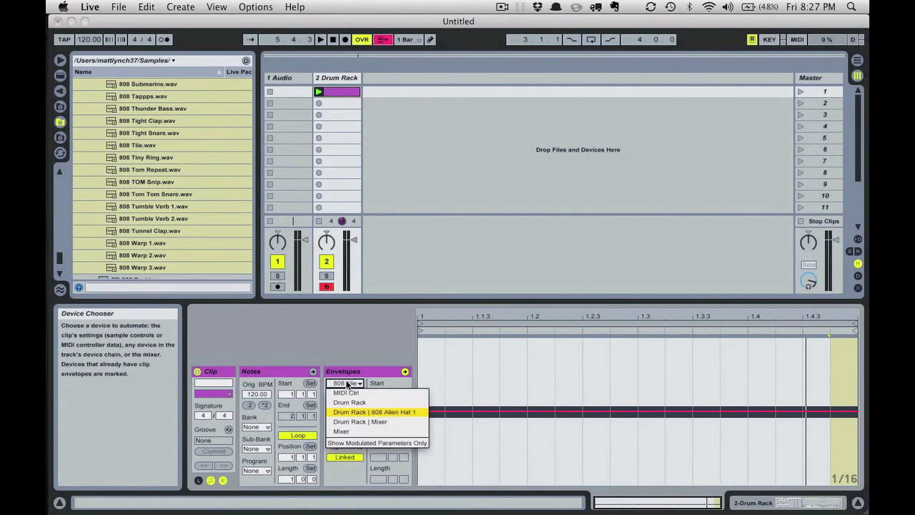
{"action": "left_click", "coordinate": [348, 413]}
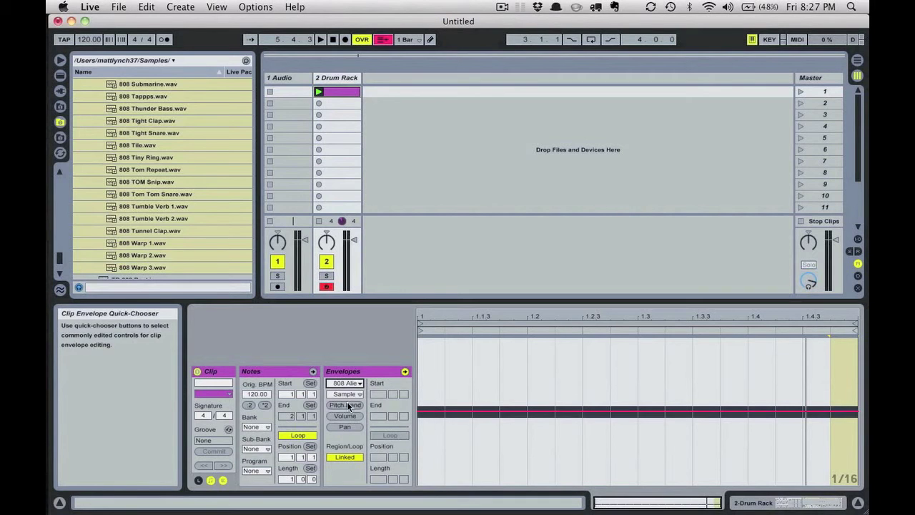
{"action": "left_click", "coordinate": [346, 394]}
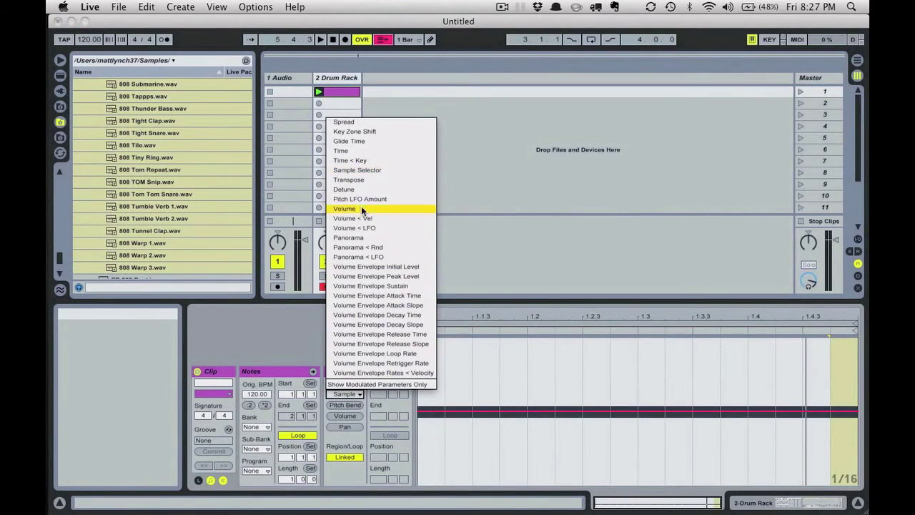
{"action": "left_click", "coordinate": [377, 171]}
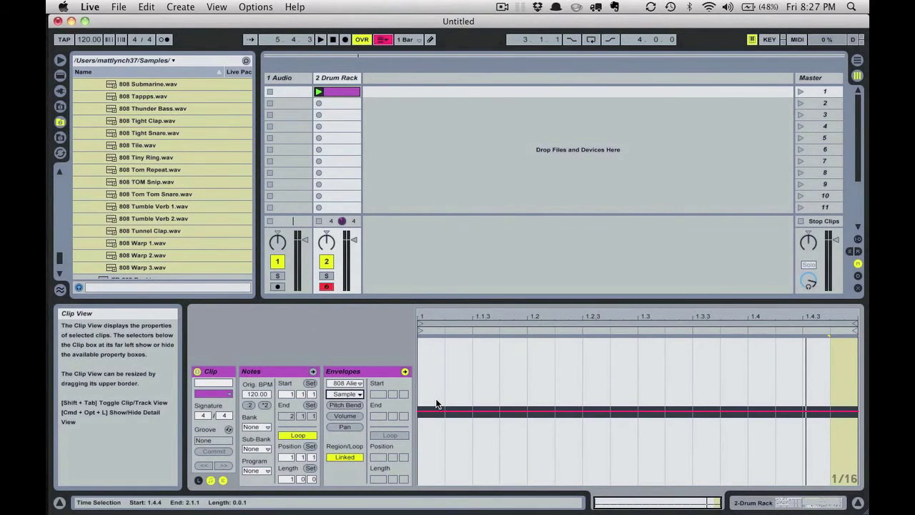
In Draw Mode, pencil stepped Sample Selector values from 1.1.2 to 1.2.3 while playing.
{"action": "key", "text": "b"}
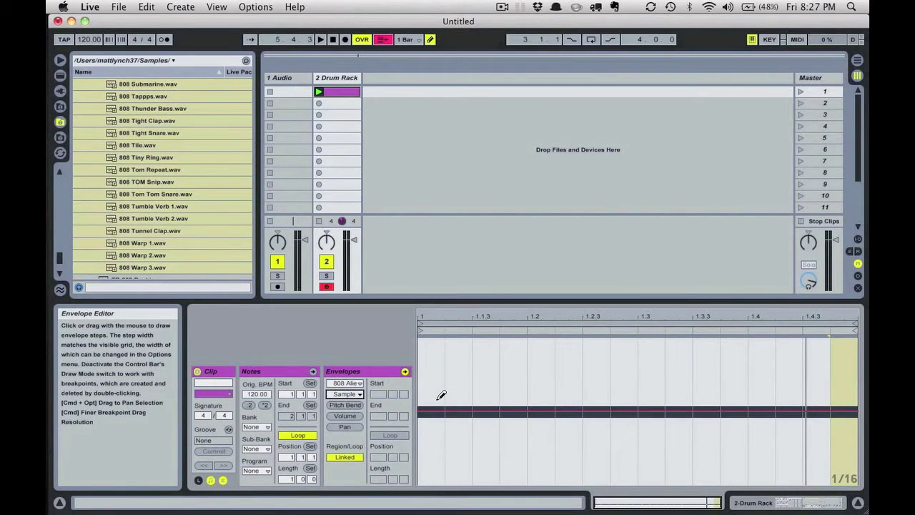
{"action": "mouse_move", "coordinate": [445, 322]}
{"action": "left_mouse_down"}
{"action": "mouse_move", "coordinate": [444, 350]}
{"action": "mouse_move", "coordinate": [463, 362]}
{"action": "mouse_move", "coordinate": [463, 346]}
{"action": "mouse_move", "coordinate": [466, 420]}
{"action": "mouse_move", "coordinate": [461, 383]}
{"action": "mouse_move", "coordinate": [461, 401]}
{"action": "left_mouse_up"}
{"action": "key", "text": "space"}
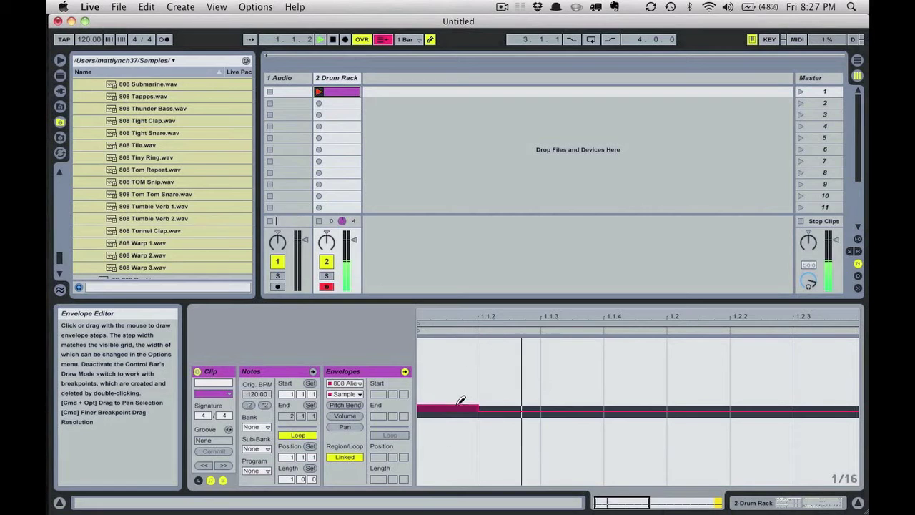
{"action": "mouse_move", "coordinate": [518, 389]}
{"action": "left_mouse_down"}
{"action": "mouse_move", "coordinate": [518, 359]}
{"action": "mouse_move", "coordinate": [576, 358]}
{"action": "mouse_move", "coordinate": [598, 377]}
{"action": "mouse_move", "coordinate": [592, 383]}
{"action": "mouse_move", "coordinate": [629, 398]}
{"action": "left_mouse_up"}
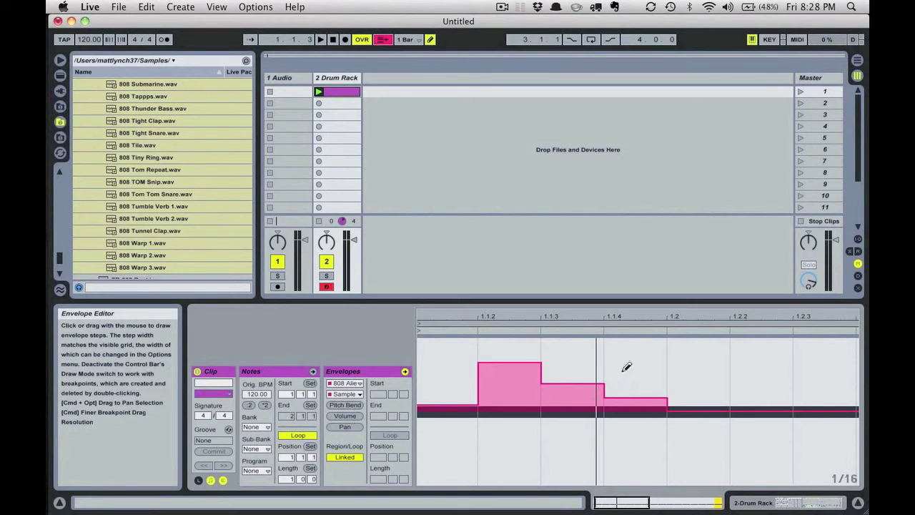
{"action": "left_click", "coordinate": [670, 374]}
{"action": "left_click", "coordinate": [750, 361]}
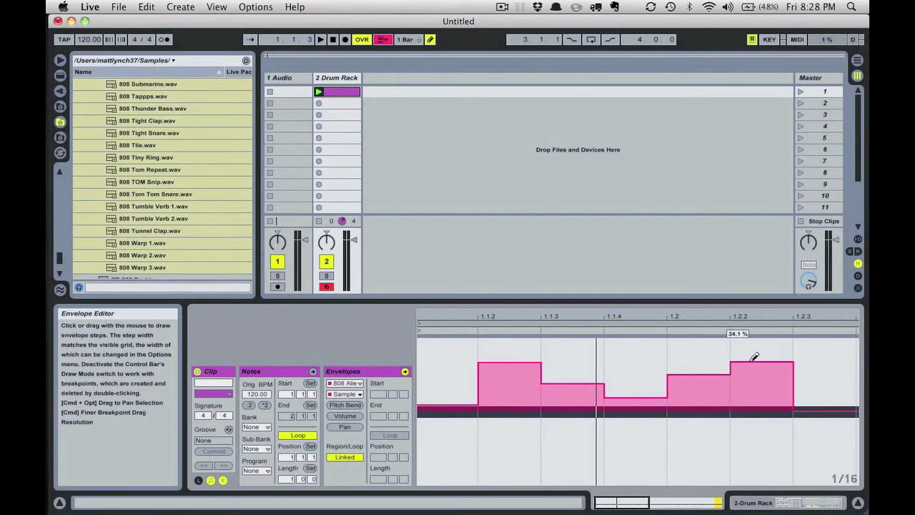
{"action": "left_click", "coordinate": [753, 346]}
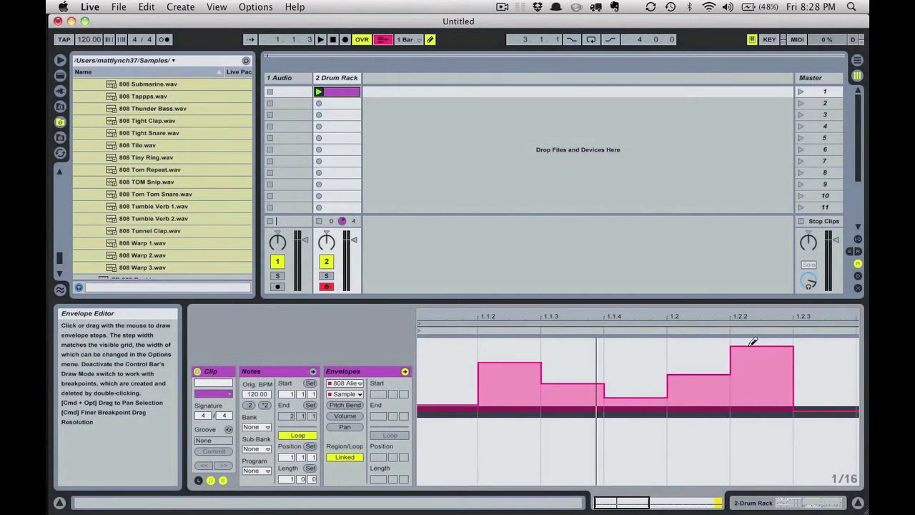
{"action": "left_click", "coordinate": [803, 397]}
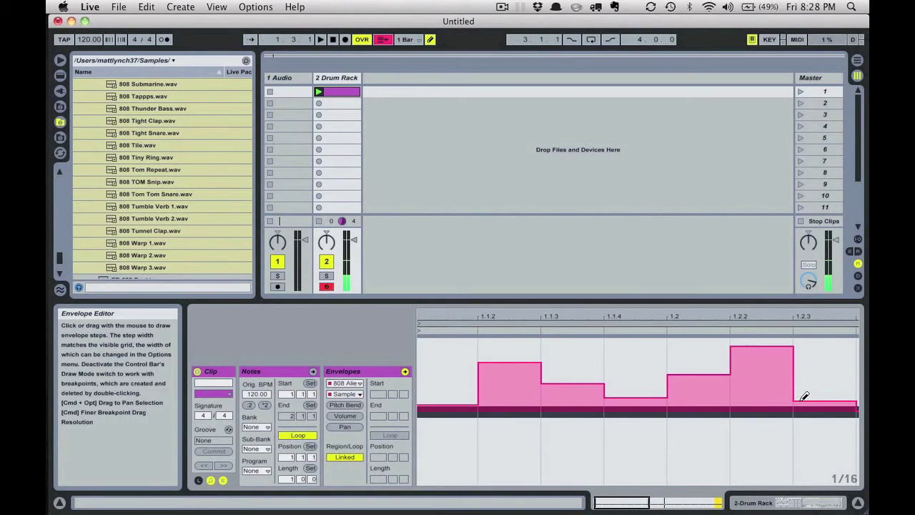
Draw uneven high and low Sample Selector steps through the rest of the bar and loop it.
{"action": "left_click_drag", "start_coordinate": [637, 320], "coordinate": [638, 302]}
{"action": "mouse_move", "coordinate": [633, 390]}
{"action": "left_mouse_down"}
{"action": "mouse_move", "coordinate": [632, 368]}
{"action": "mouse_move", "coordinate": [676, 368]}
{"action": "left_mouse_up"}
{"action": "left_click", "coordinate": [707, 346]}
{"action": "left_click", "coordinate": [730, 367]}
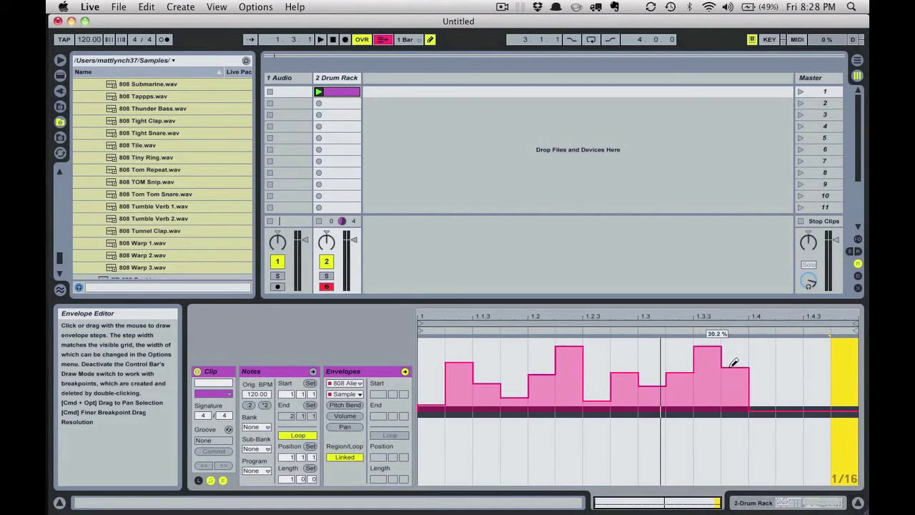
{"action": "left_click", "coordinate": [762, 355]}
{"action": "left_click", "coordinate": [789, 389]}
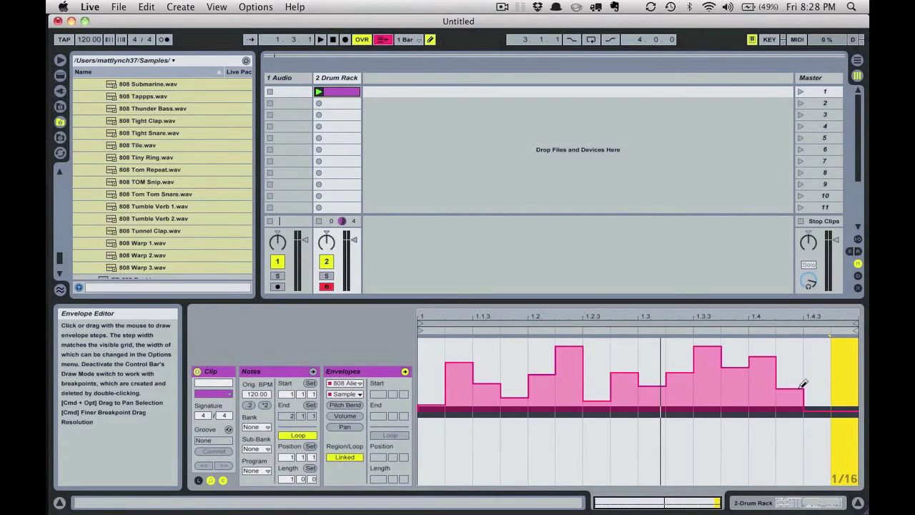
{"action": "mouse_move", "coordinate": [817, 394]}
{"action": "left_mouse_down"}
{"action": "mouse_move", "coordinate": [817, 374]}
{"action": "mouse_move", "coordinate": [850, 371]}
{"action": "mouse_move", "coordinate": [845, 343]}
{"action": "left_mouse_up"}
{"action": "key", "text": "space"}
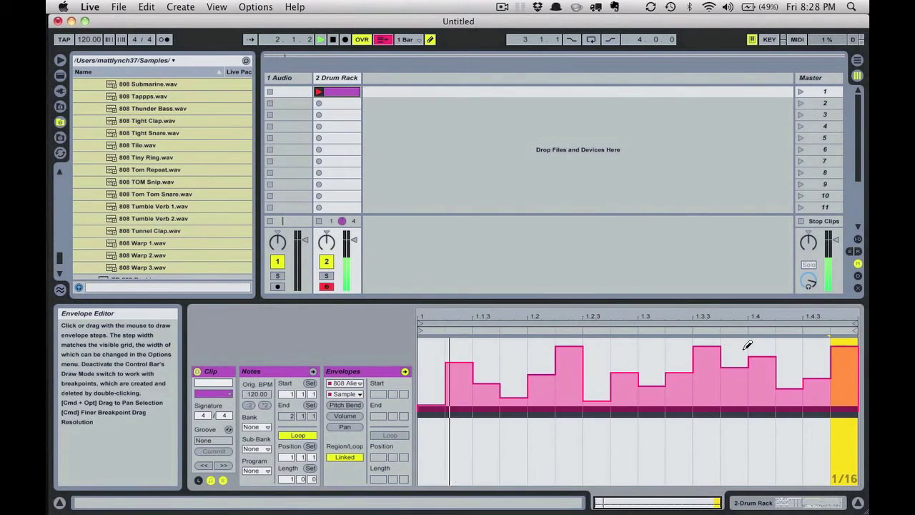
{"action": "double_click", "coordinate": [337, 91]}
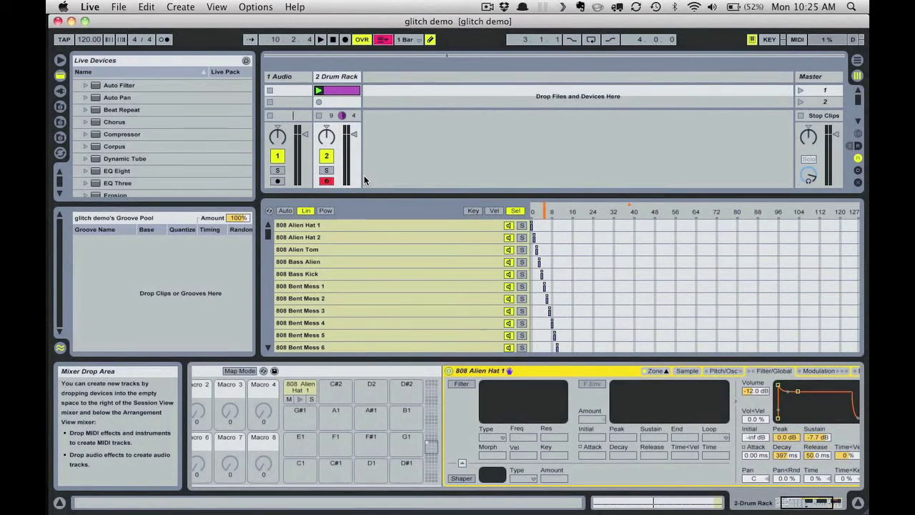
Scroll the device chain to bring the Sampler's full volume envelope into view.
{"action": "mouse_move", "coordinate": [336, 80]}
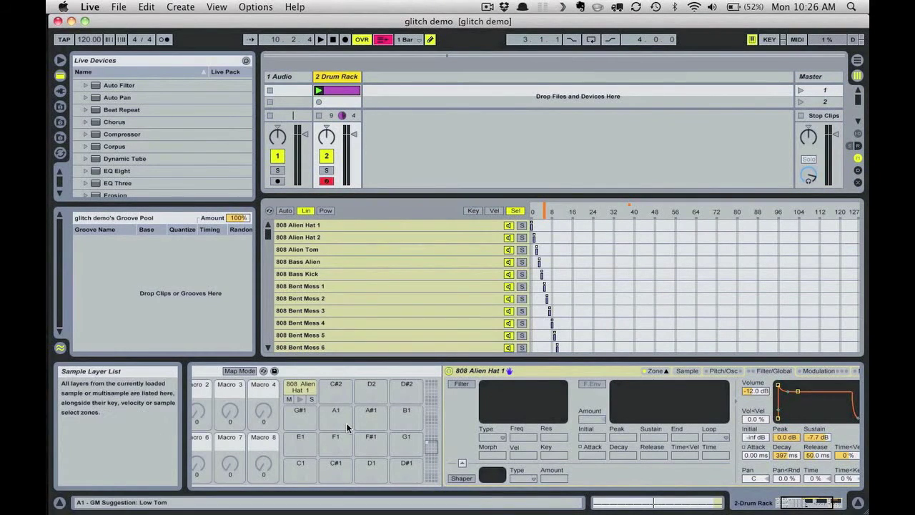
{"action": "scroll", "coordinate": [346, 422], "scroll_direction": "left", "scroll_amount": 3}
{"action": "scroll", "coordinate": [346, 422], "scroll_direction": "right", "scroll_amount": 5}
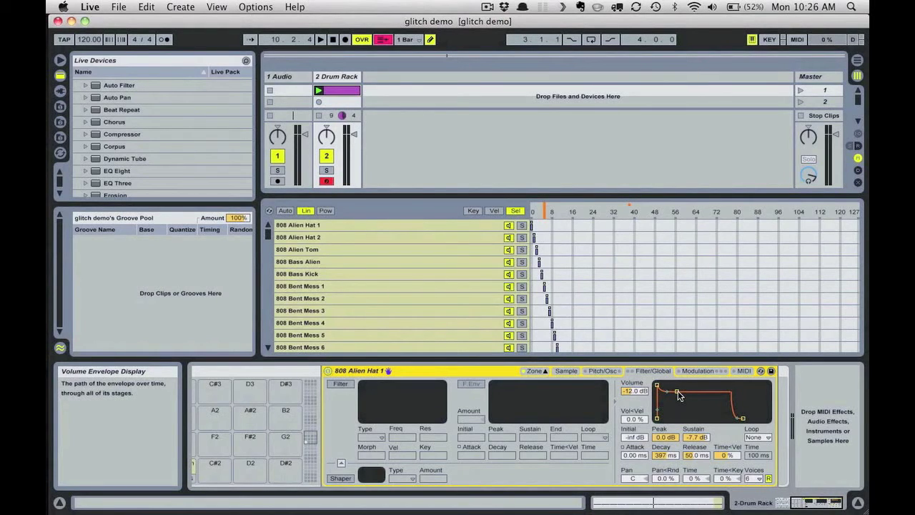
While playing, shape the volume envelope: 223 ms attack, 39.1 ms decay, -inf dB sustain, 327 ms release.
{"action": "key", "text": "space"}
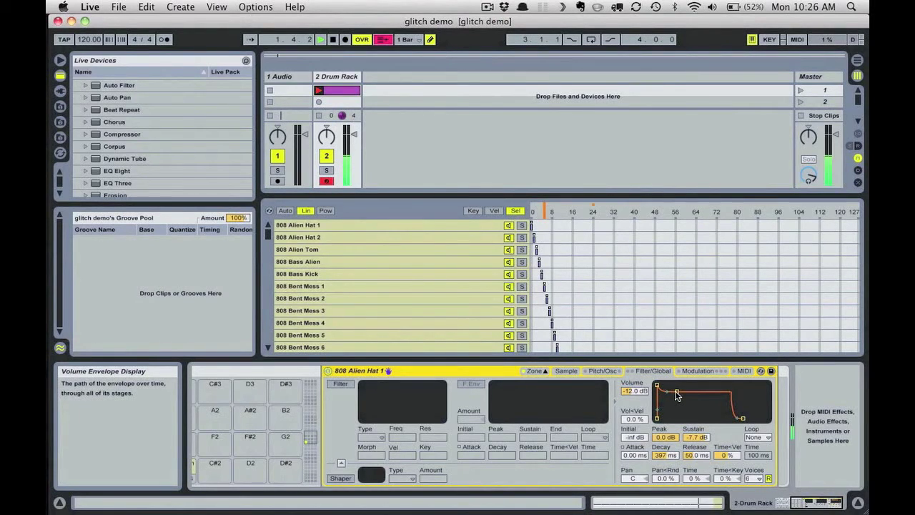
{"action": "left_click_drag", "start_coordinate": [677, 395], "coordinate": [670, 418]}
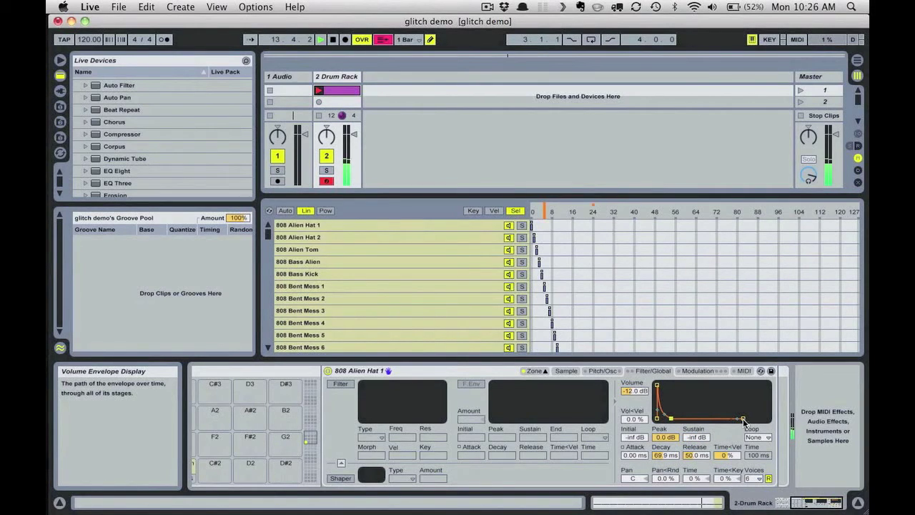
{"action": "left_click_drag", "start_coordinate": [743, 419], "coordinate": [766, 418]}
{"action": "mouse_move", "coordinate": [670, 418]}
{"action": "left_mouse_down"}
{"action": "mouse_move", "coordinate": [673, 387]}
{"action": "mouse_move", "coordinate": [669, 418]}
{"action": "left_mouse_up"}
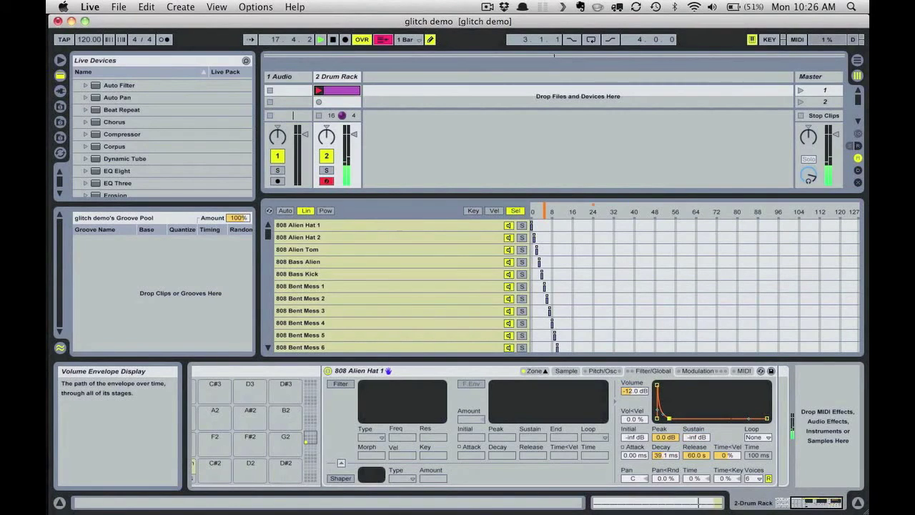
{"action": "left_click_drag", "start_coordinate": [768, 419], "coordinate": [679, 386]}
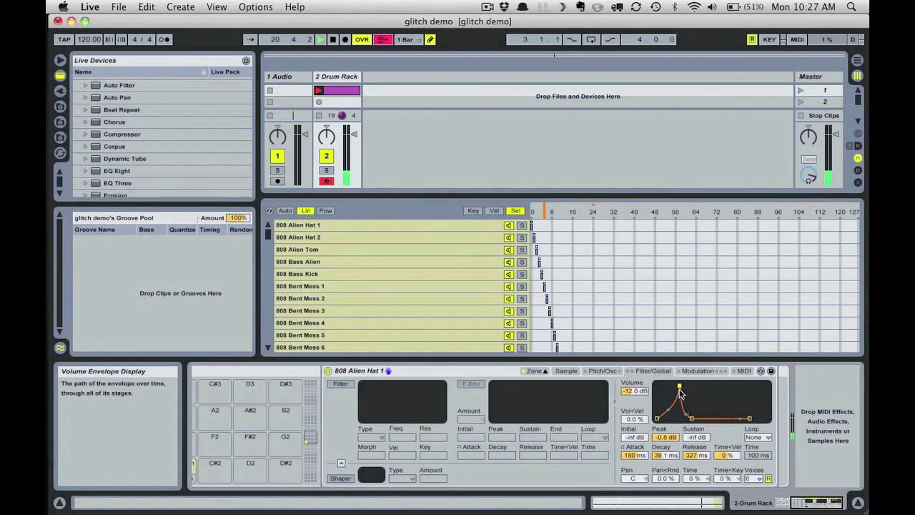
{"action": "left_click_drag", "start_coordinate": [681, 390], "coordinate": [679, 385]}
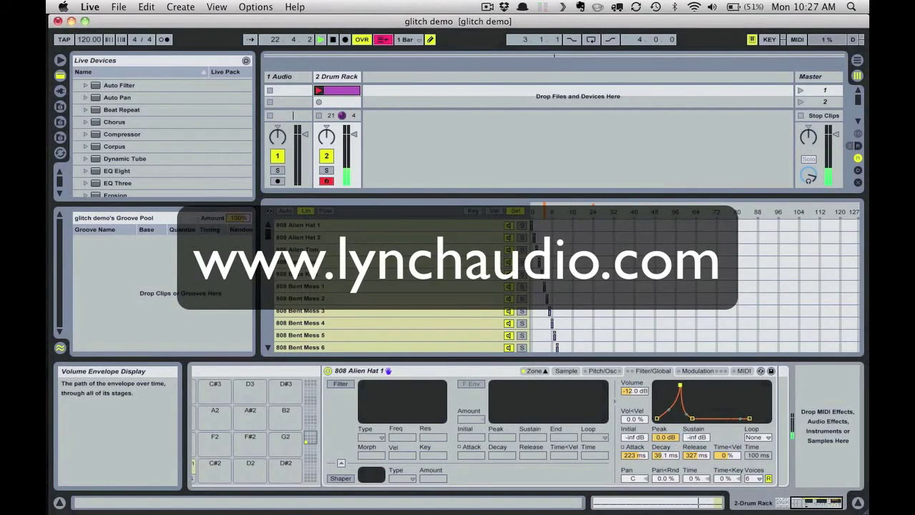
Drag the decay breakpoint so the hat envelope reads 180 ms attack and -5.4 dB sustain.
{"action": "left_click_drag", "start_coordinate": [692, 419], "coordinate": [699, 386]}
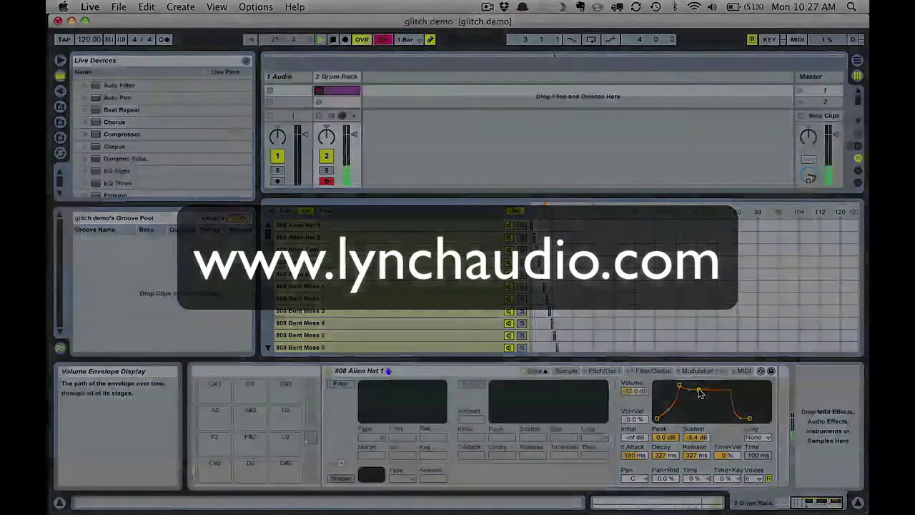